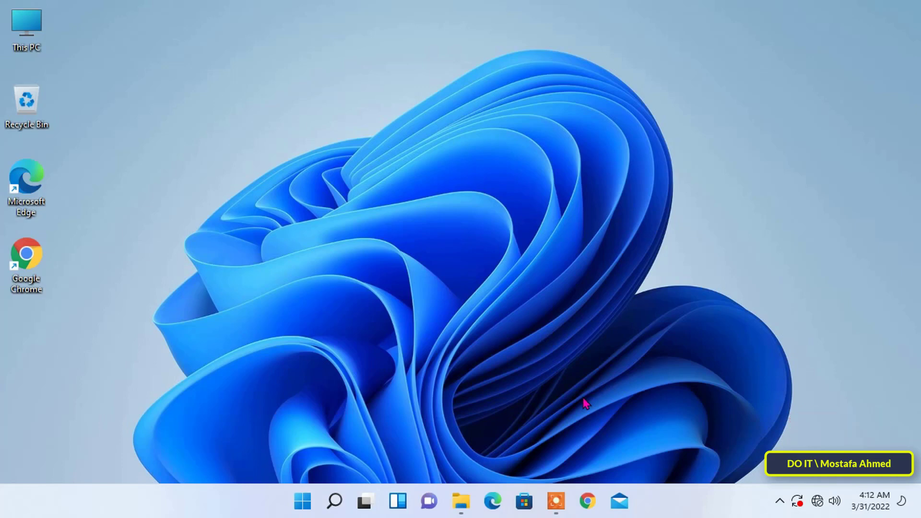
Open Settings, go to System > Storage for drive C:, and expand Advanced storage settings.
left_click(302, 501)
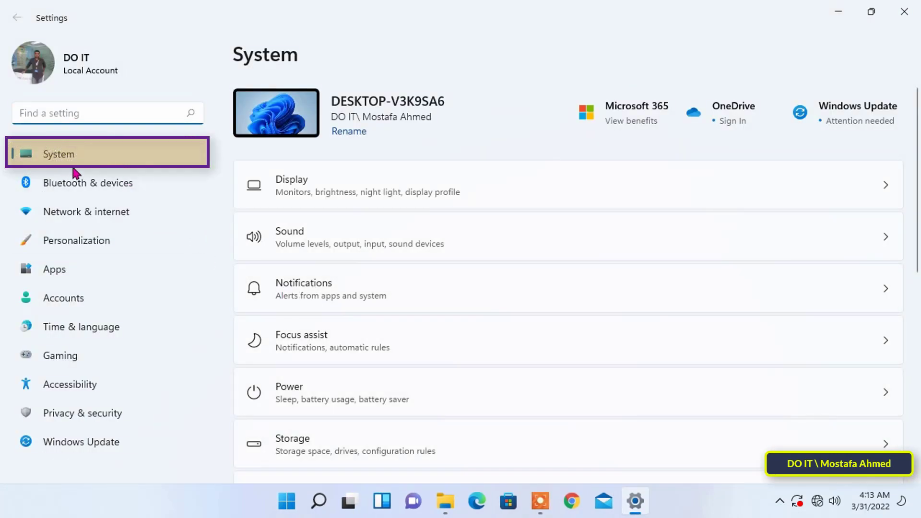
left_click(129, 161)
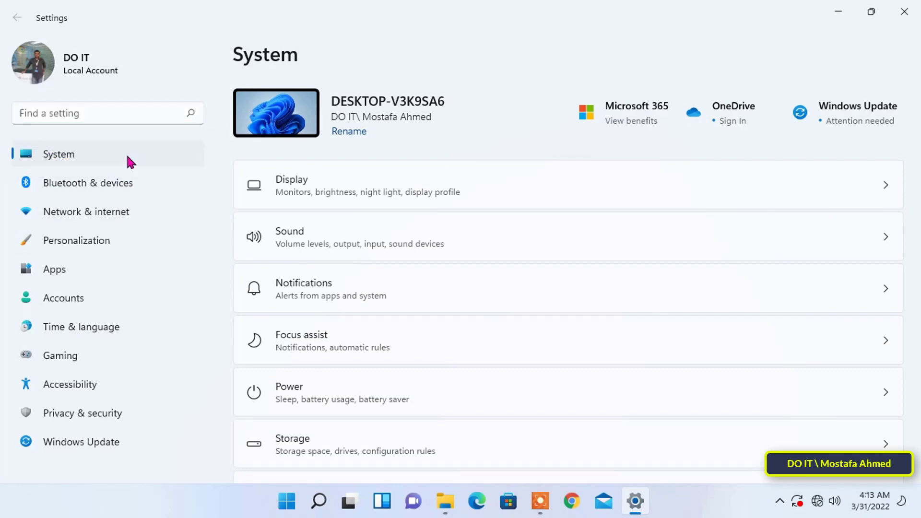
scroll(390, 295, "down", 4)
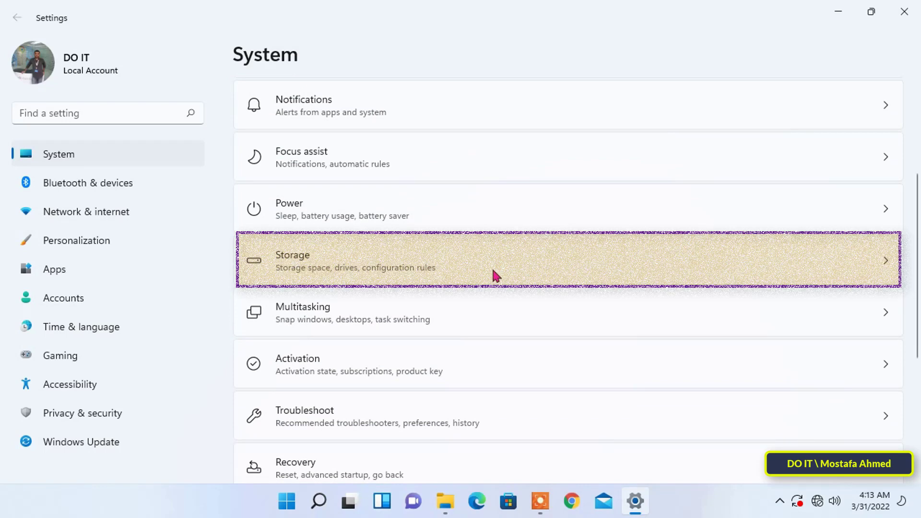
left_click(493, 271)
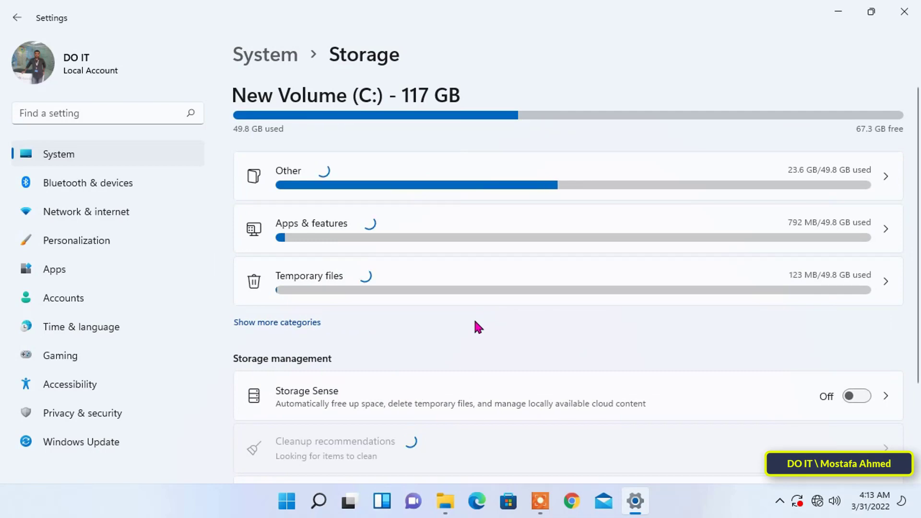
scroll(478, 327, "down", 3)
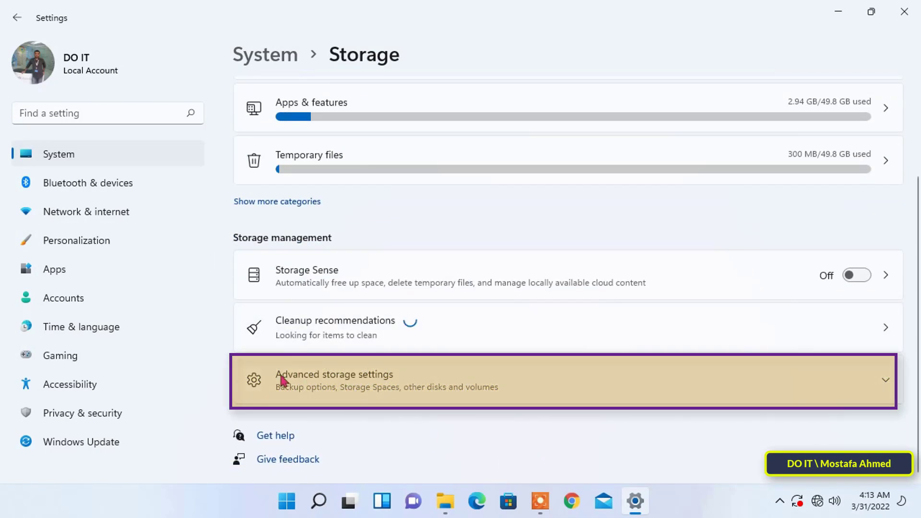
left_click(526, 384)
scroll(450, 397, "down", 5)
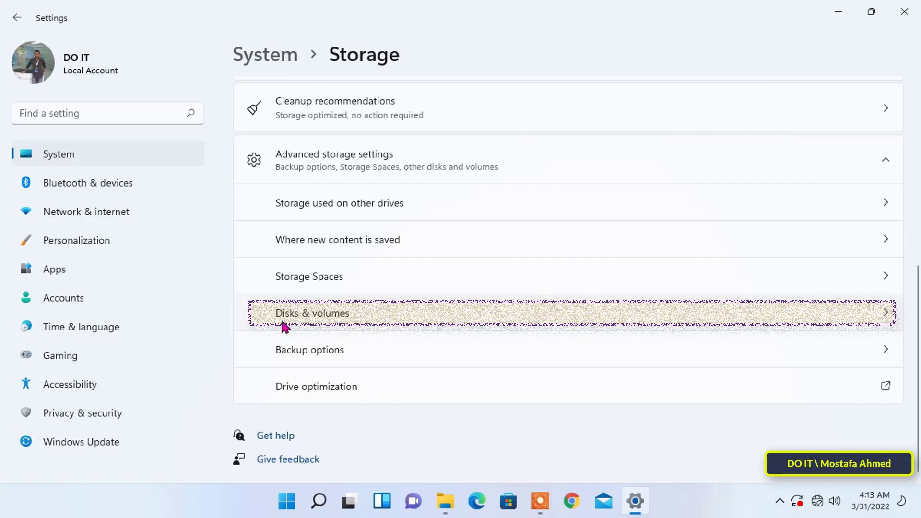
In Disks & volumes, open Properties for the 87.3 GB (No label) (M:) volume.
left_click(371, 319)
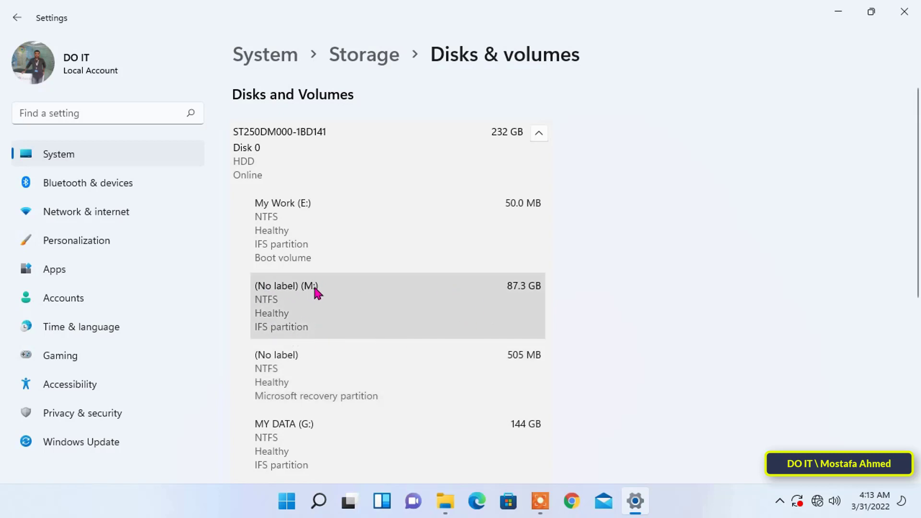
left_click(384, 305)
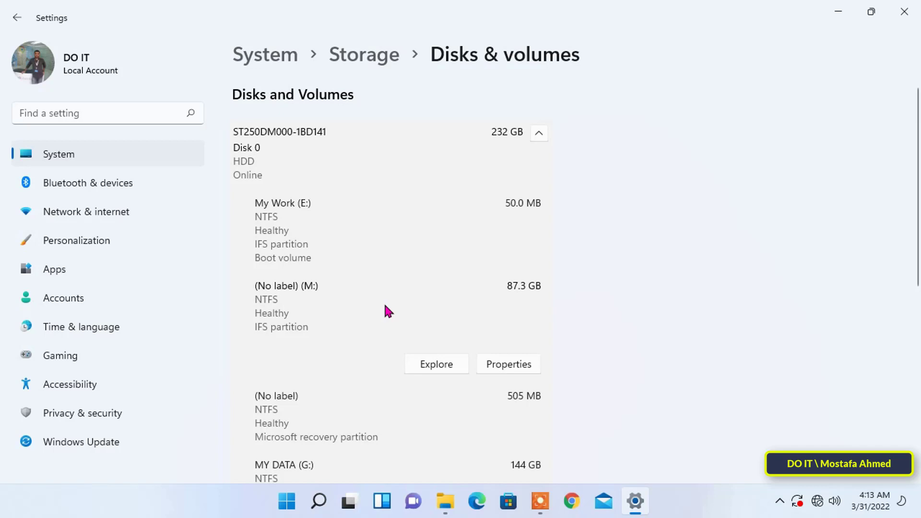
left_click(491, 370)
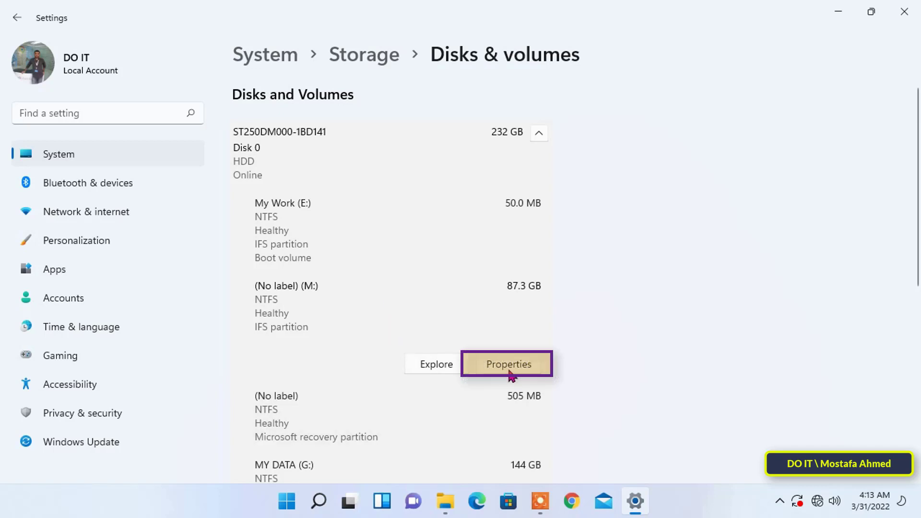
left_click(506, 371)
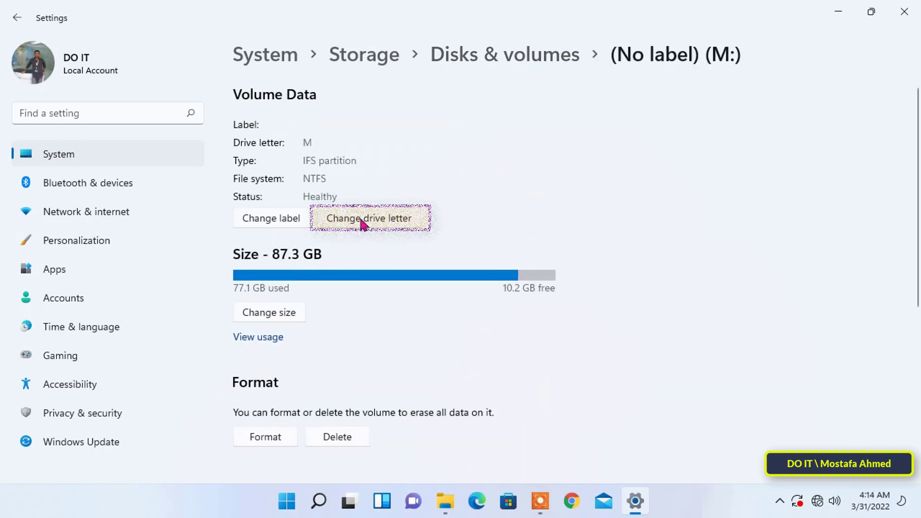
Change the volume's drive letter from M to H and confirm.
left_click(384, 225)
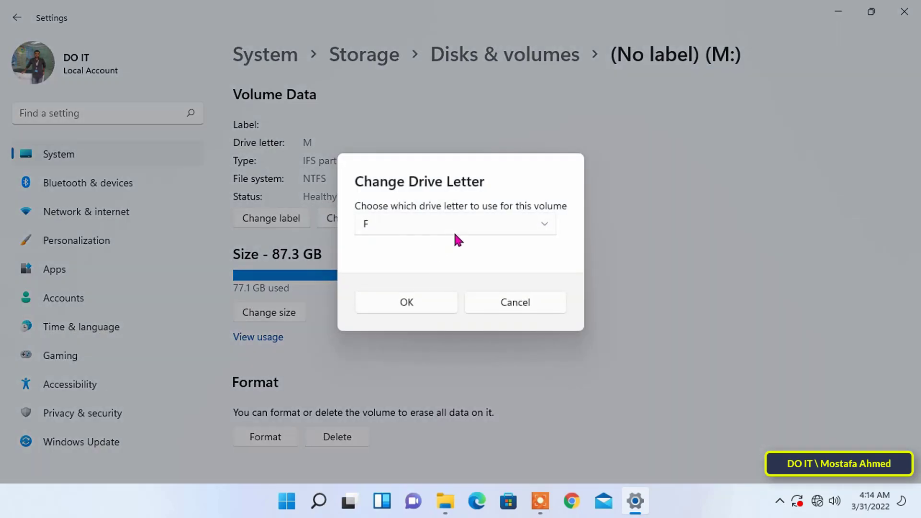
left_click(537, 229)
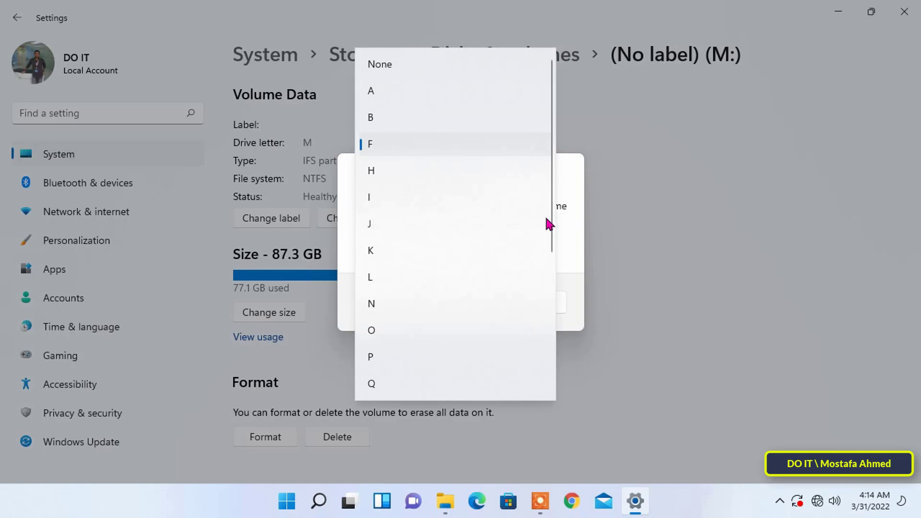
scroll(511, 216, "down", 2)
scroll(510, 230, "down", 1)
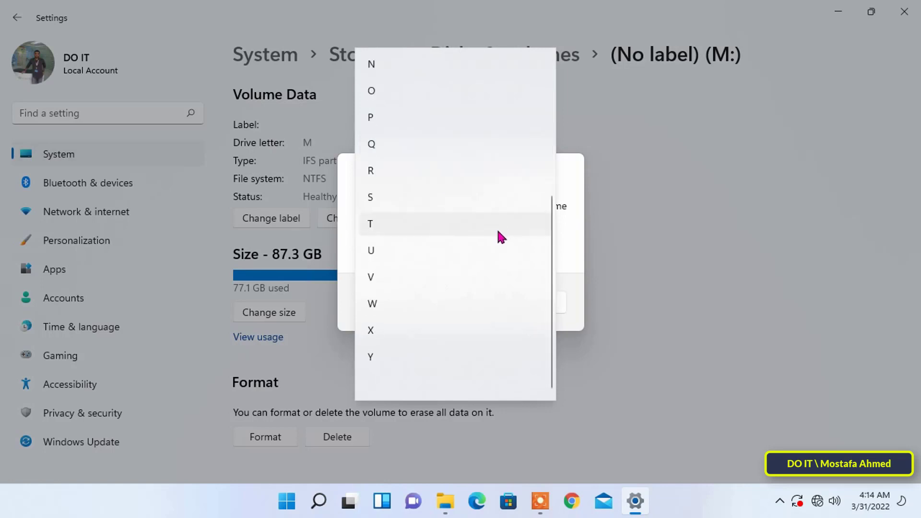
scroll(496, 237, "up", 4)
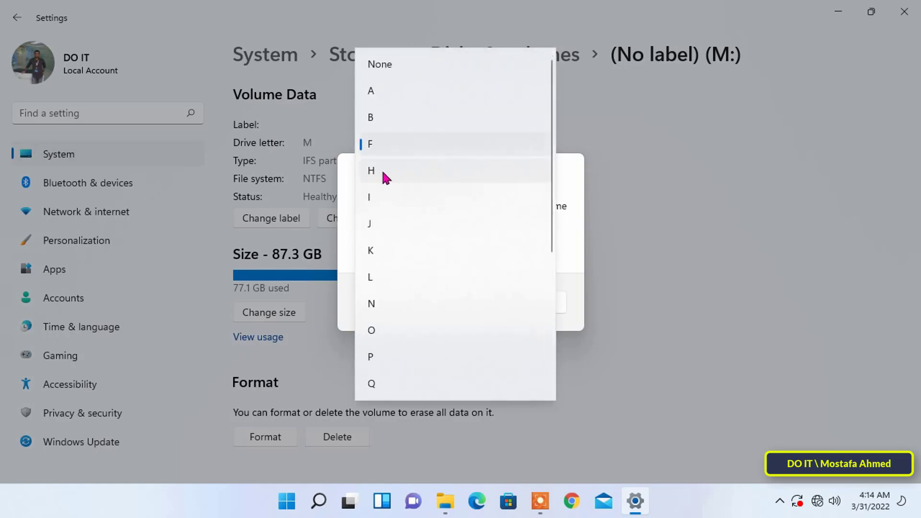
left_click(376, 171)
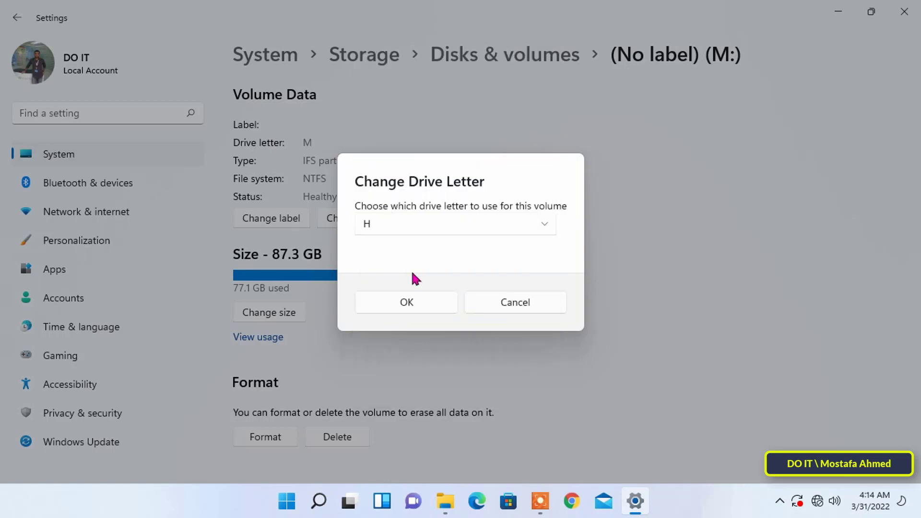
left_click(415, 303)
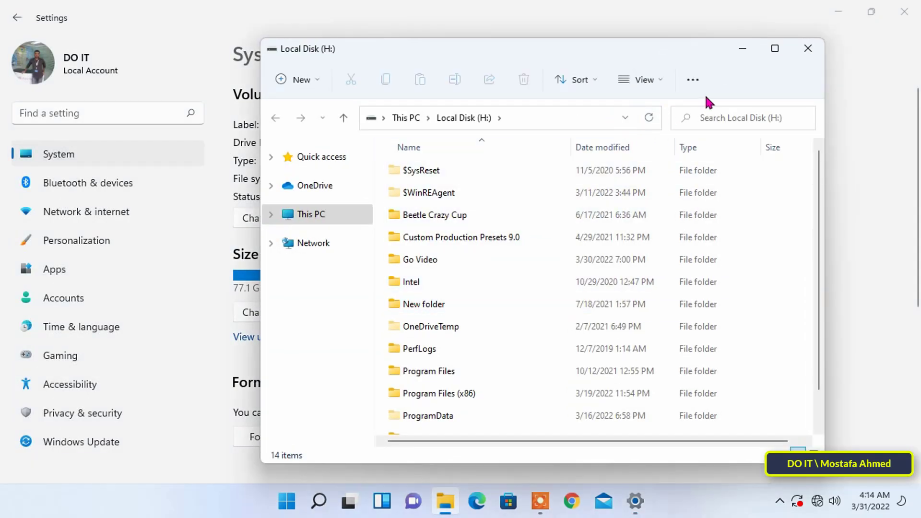
left_click(808, 50)
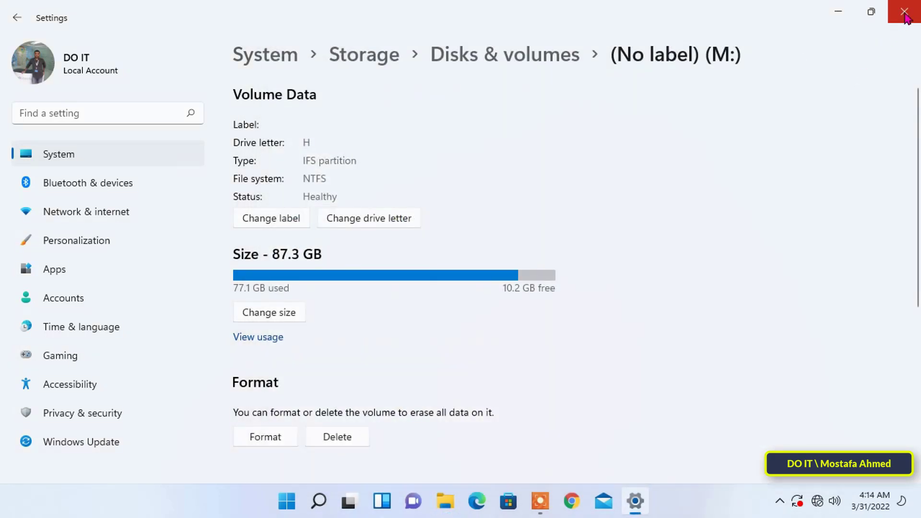
left_click(906, 18)
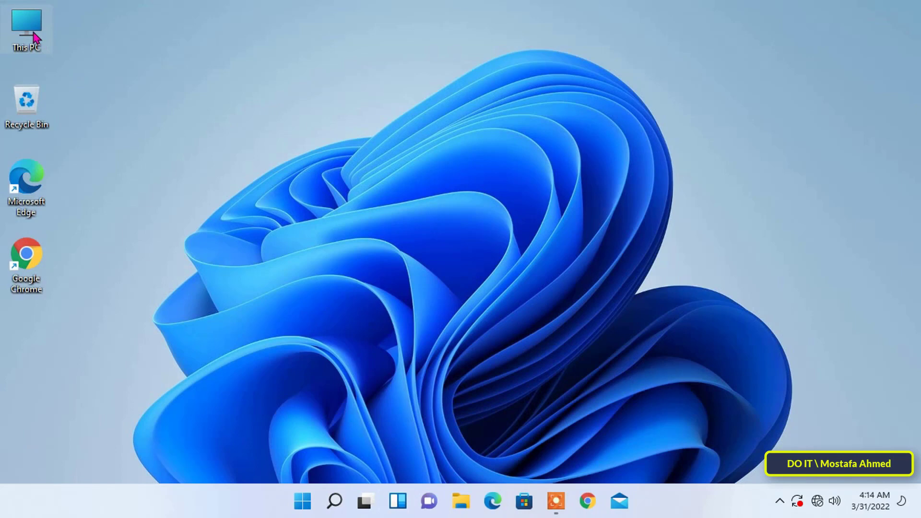
double_click(35, 38)
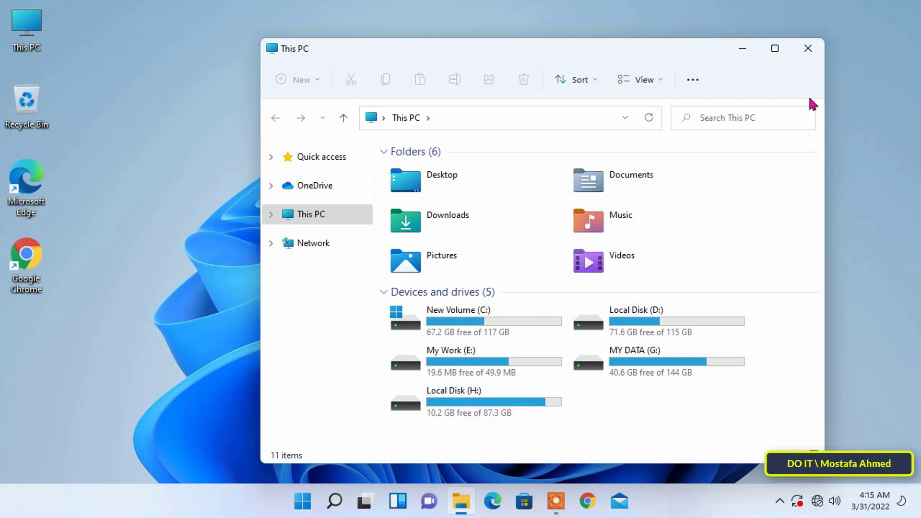
left_click(814, 54)
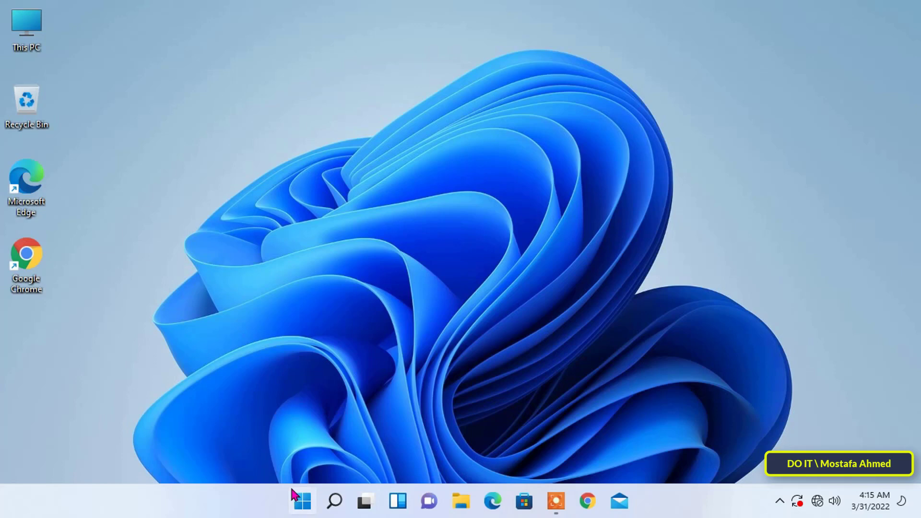
Launch Disk Management from the Start context menu, maximize it, and open the (H:) partition's actions.
right_click(302, 503)
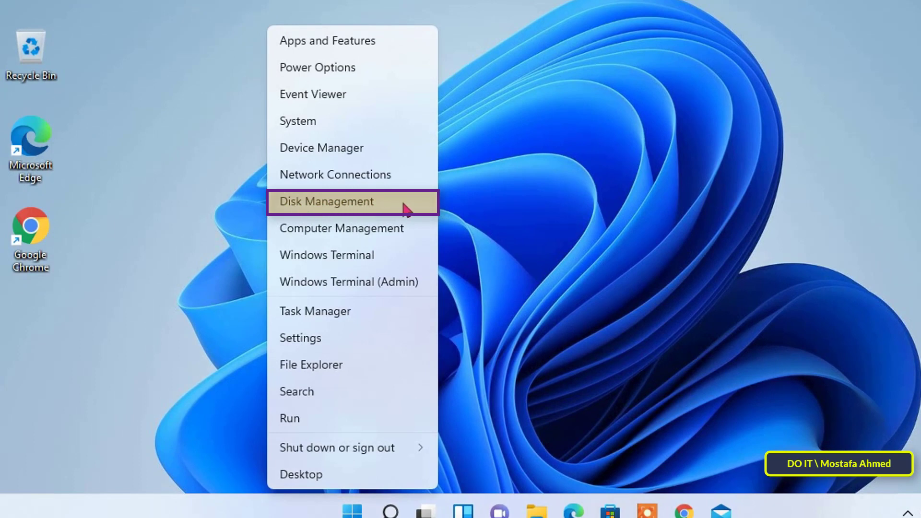
left_click(405, 202)
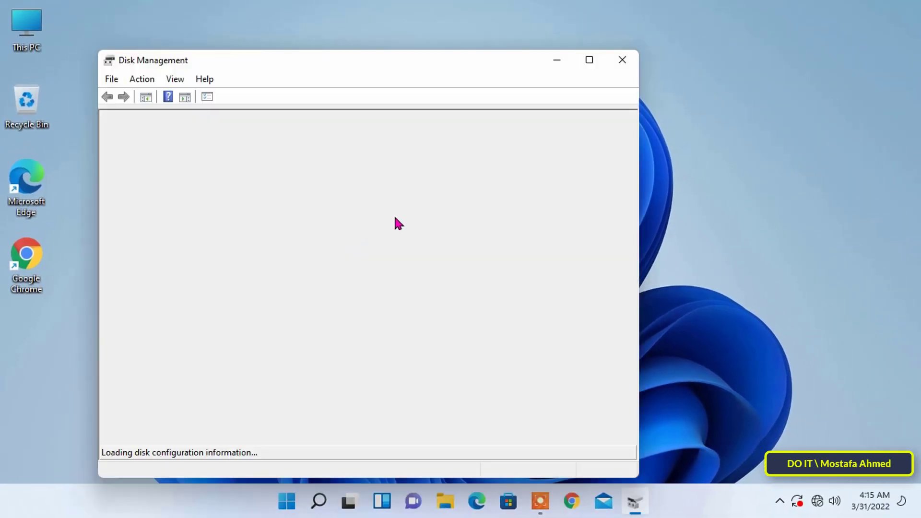
left_click(589, 59)
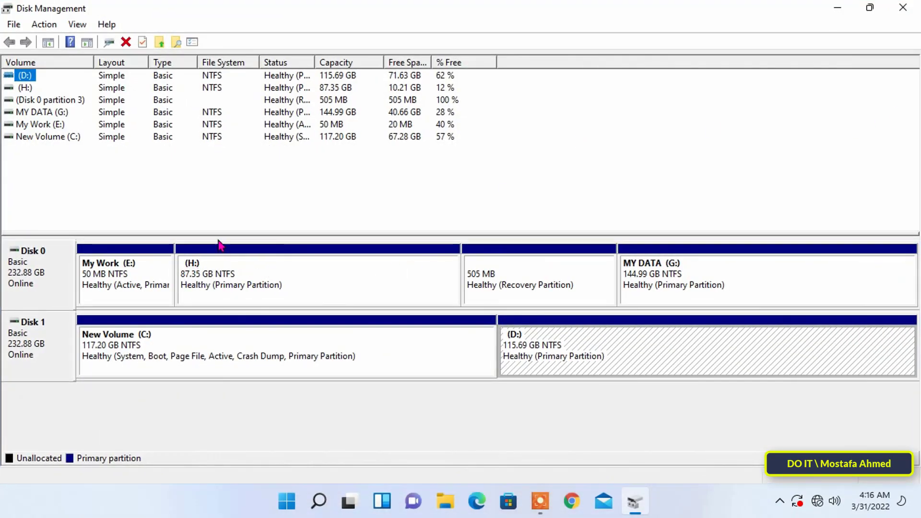
right_click(240, 279)
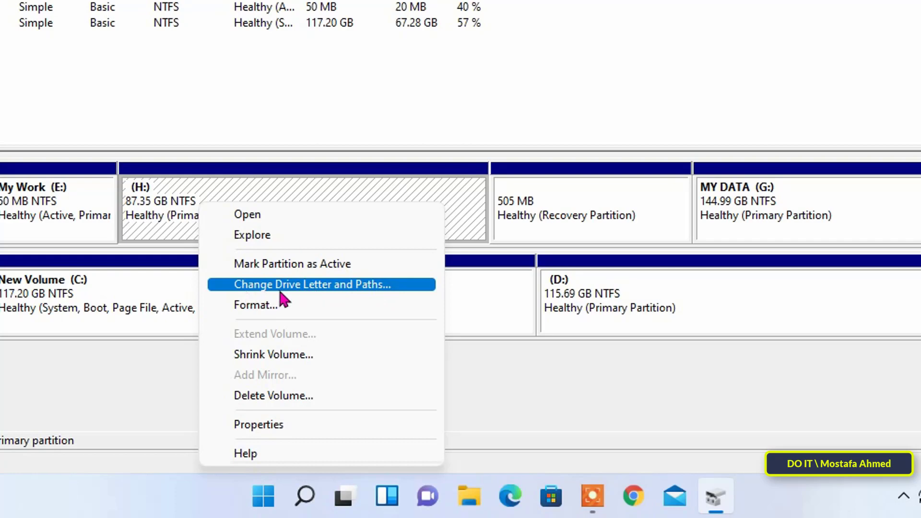
Under Change Drive Letter and Paths, replace the 87.35 GB partition's letter H with F.
left_click(386, 287)
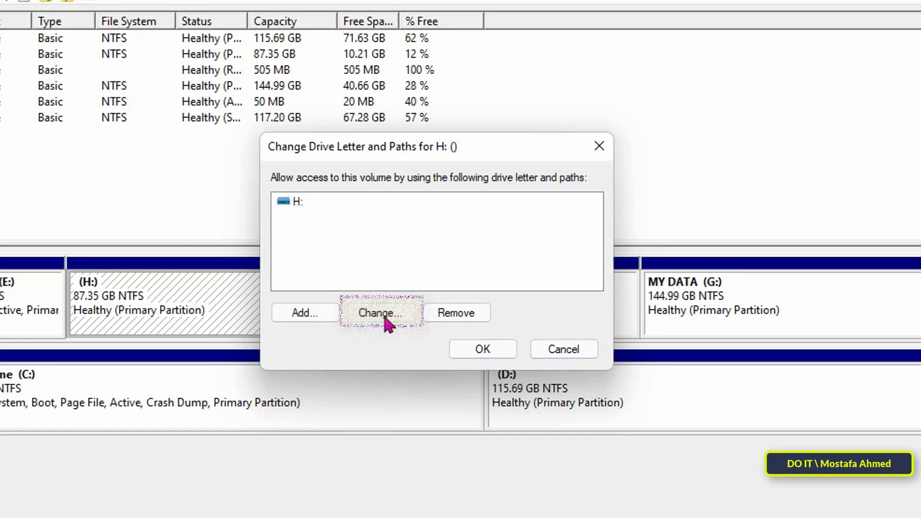
left_click(382, 314)
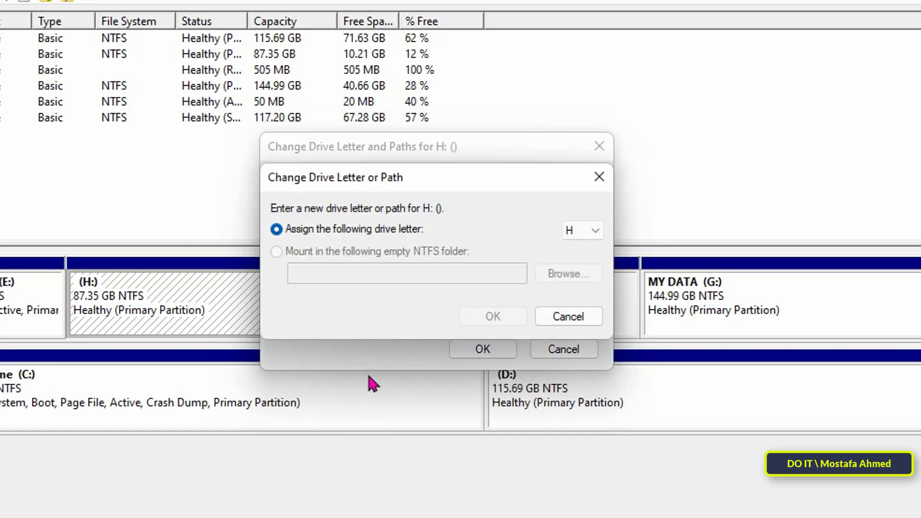
left_click(595, 231)
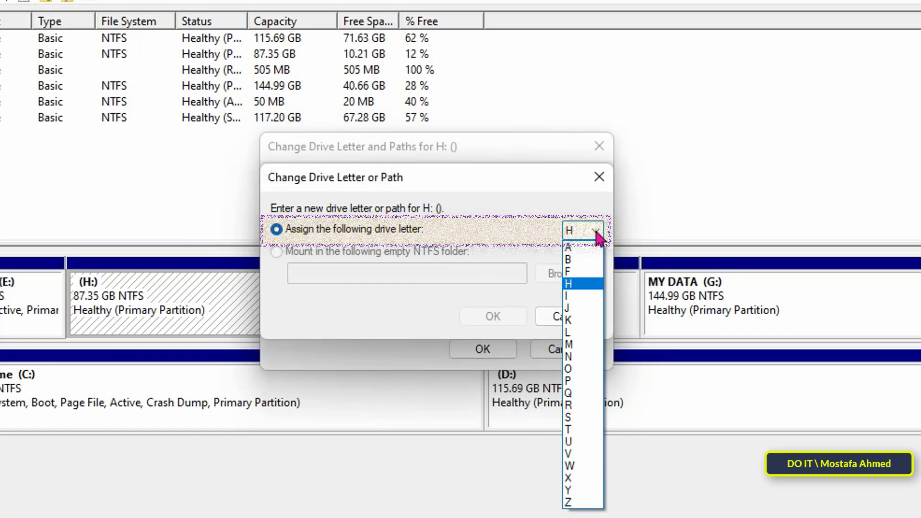
left_click(583, 271)
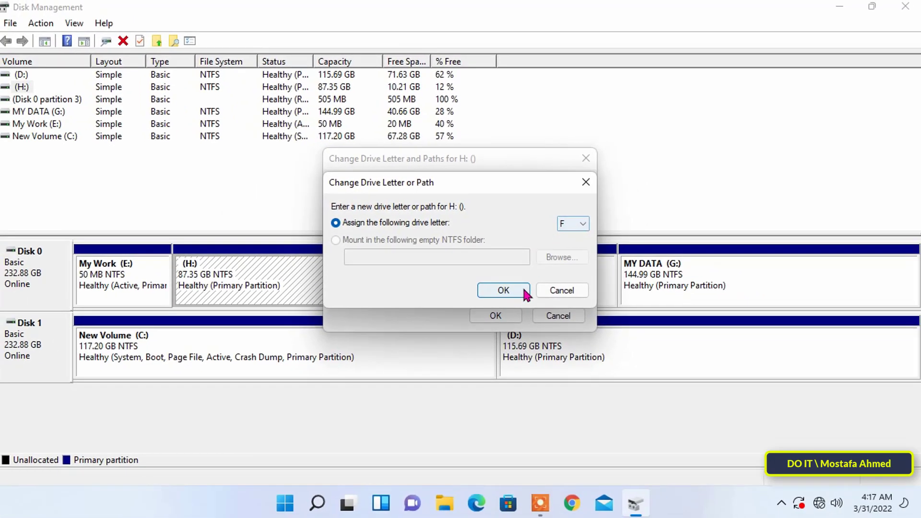
left_click(525, 289)
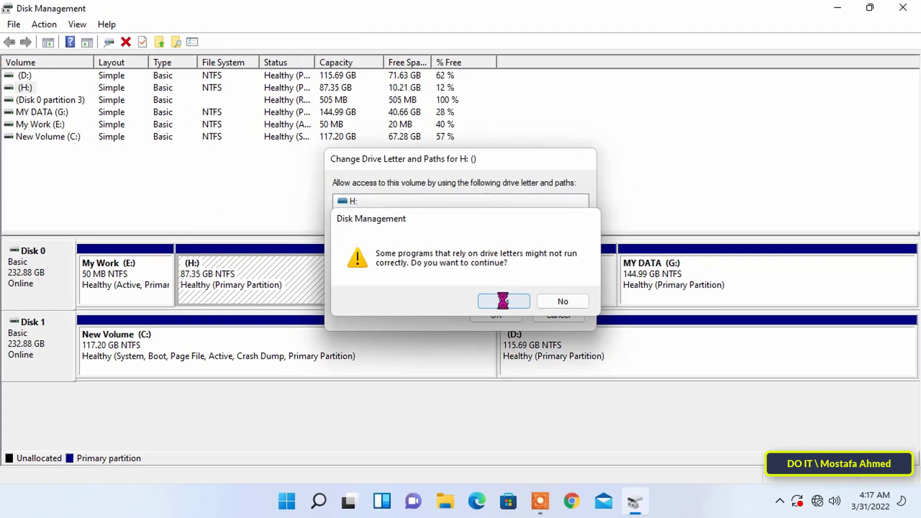
Accept the drive-letter warning, then close the Local Disk (F:) window and Disk Management.
left_click(504, 301)
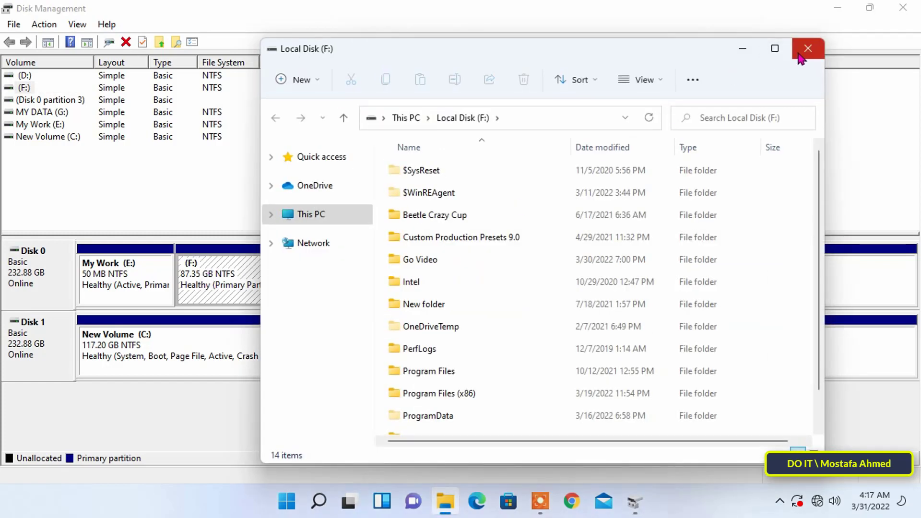
left_click(807, 49)
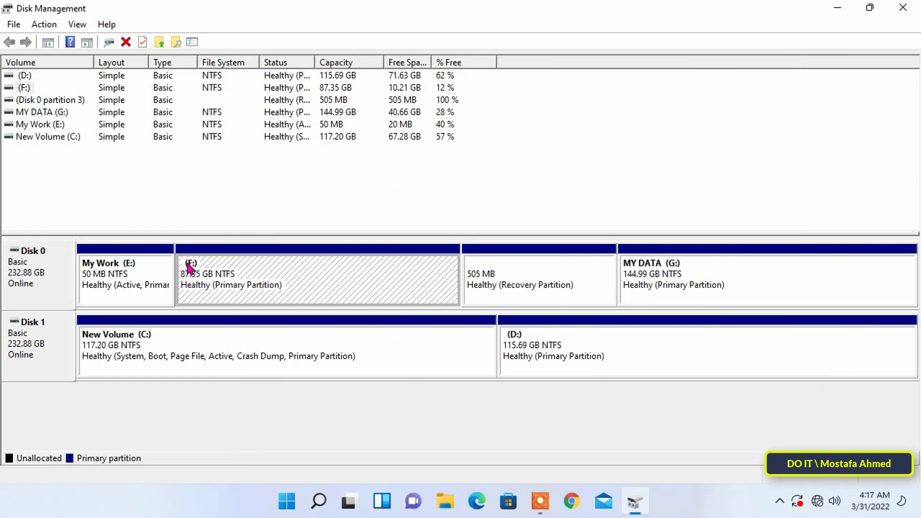
left_click(896, 14)
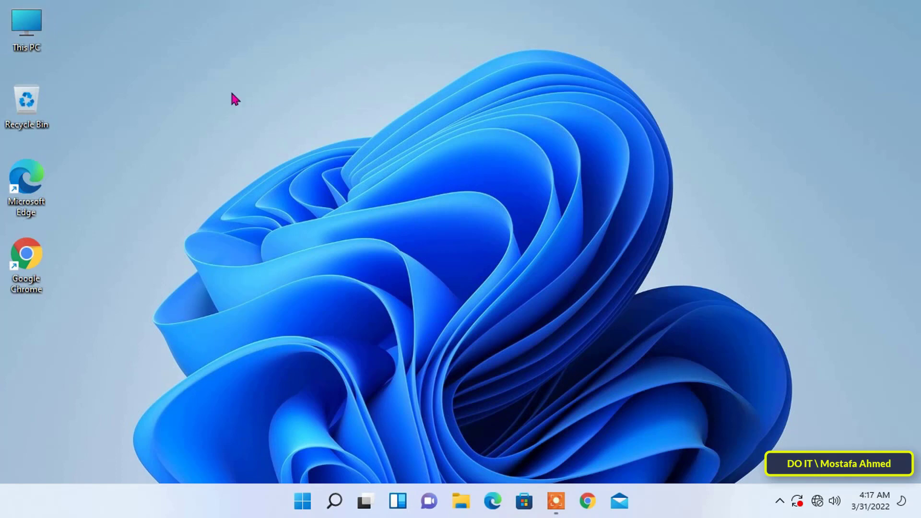
Open This PC with Win+E to check that Local Disk (F:) is listed, then close it.
key("super+e")
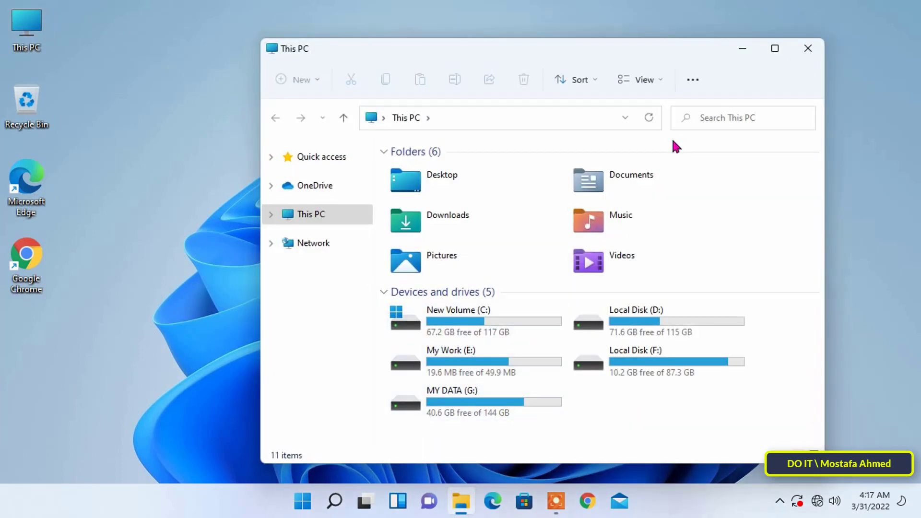
left_click(774, 48)
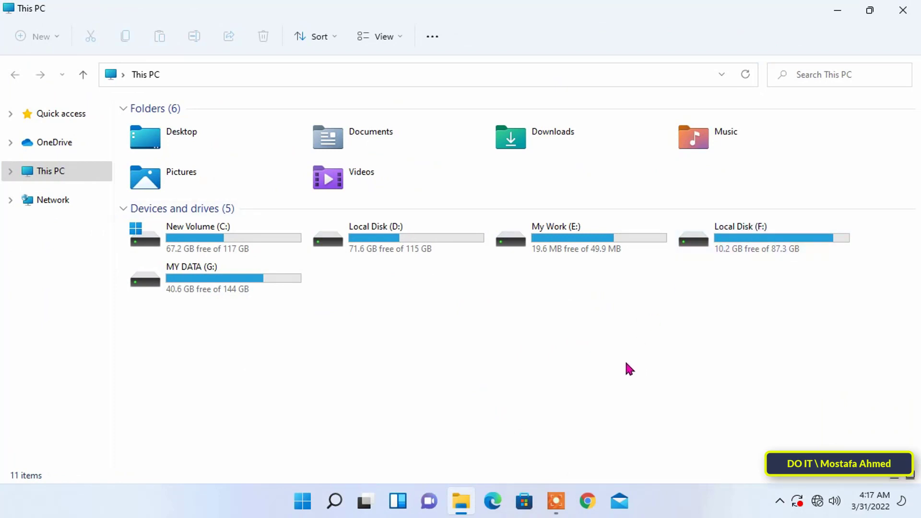
left_click(903, 19)
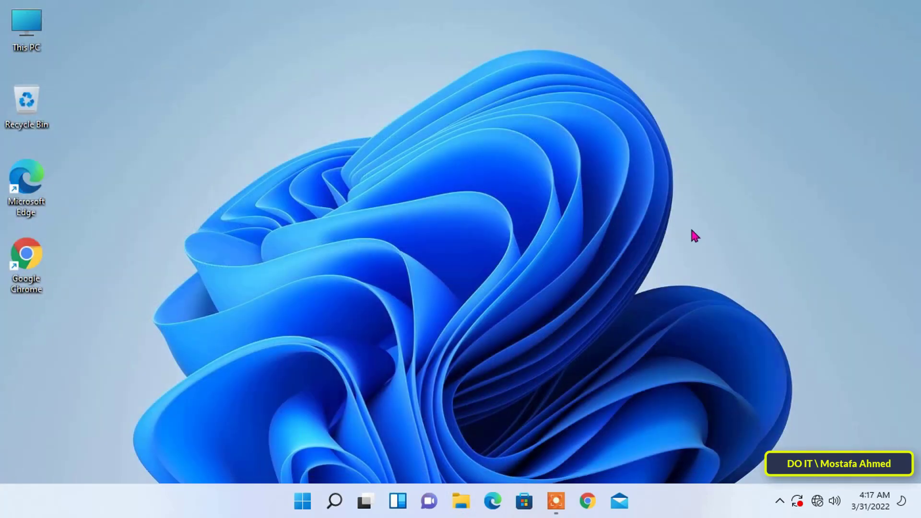